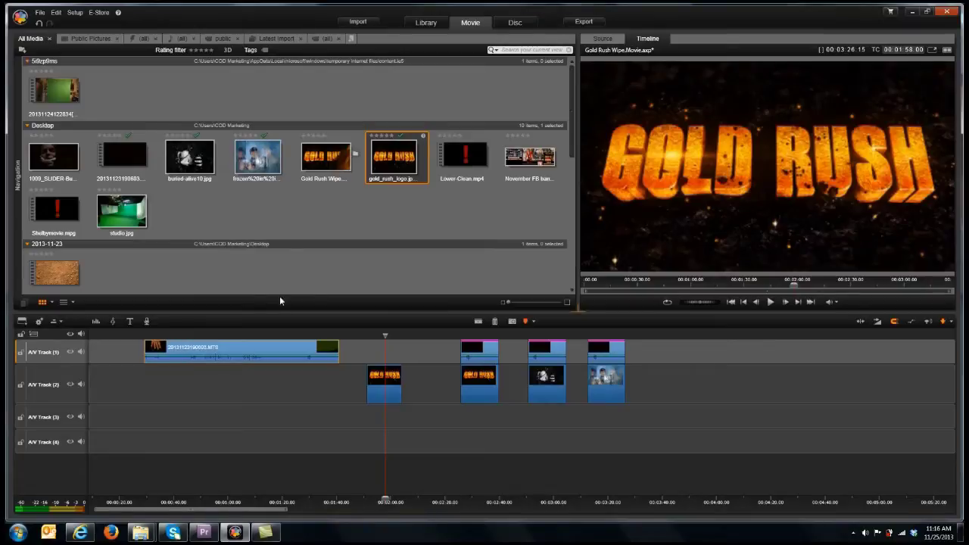
Move the standalone Gold Rush logo clip on A/V Track (2) beneath the end of the long hand-wipe footage
{"action": "left_click_drag", "start_coordinate": [384, 390], "coordinate": [312, 394]}
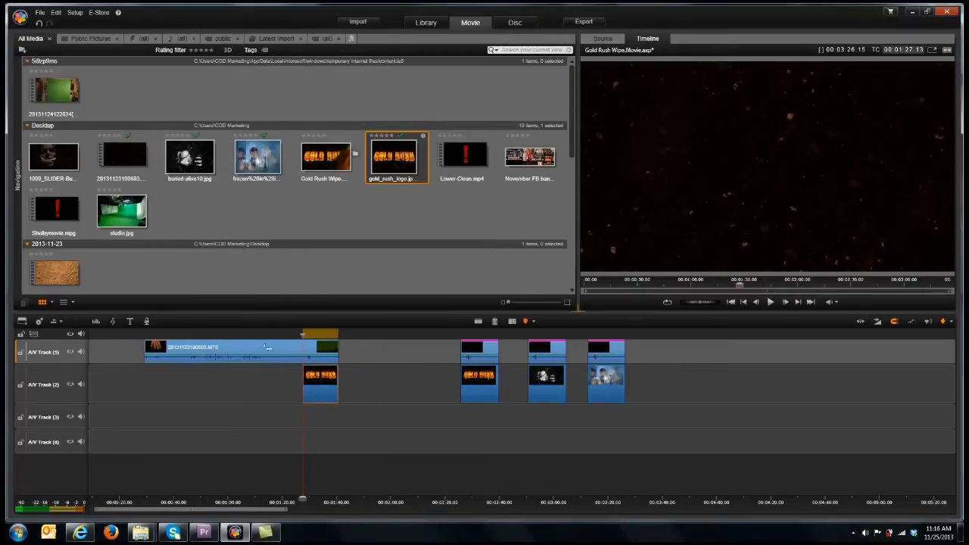
Review the first hand-wipe takes in the long footage clip on A/V Track (1), from about 00:00:33 onward
{"action": "left_click_drag", "start_coordinate": [223, 337], "coordinate": [155, 336]}
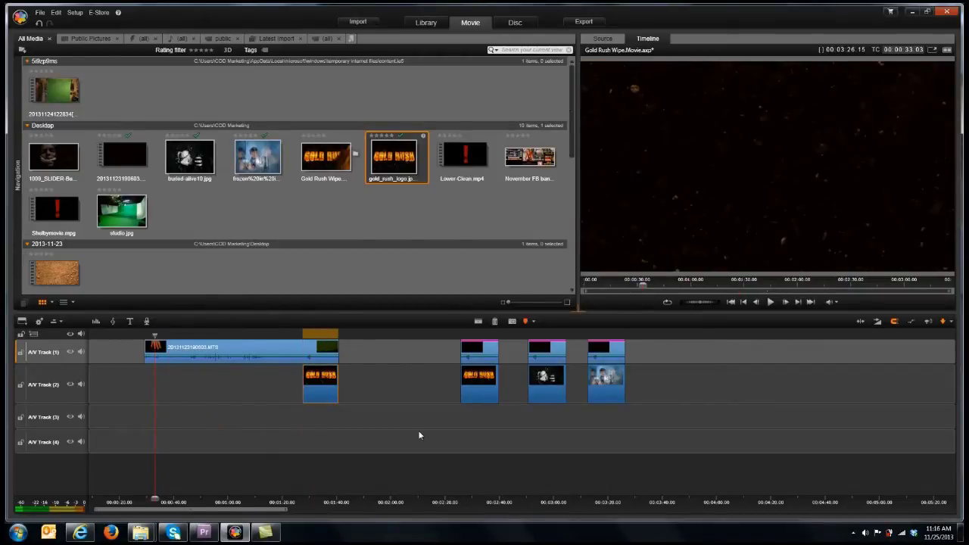
{"action": "key", "text": "space"}
{"action": "key", "text": "space"}
{"action": "left_click_drag", "start_coordinate": [163, 336], "coordinate": [193, 336]}
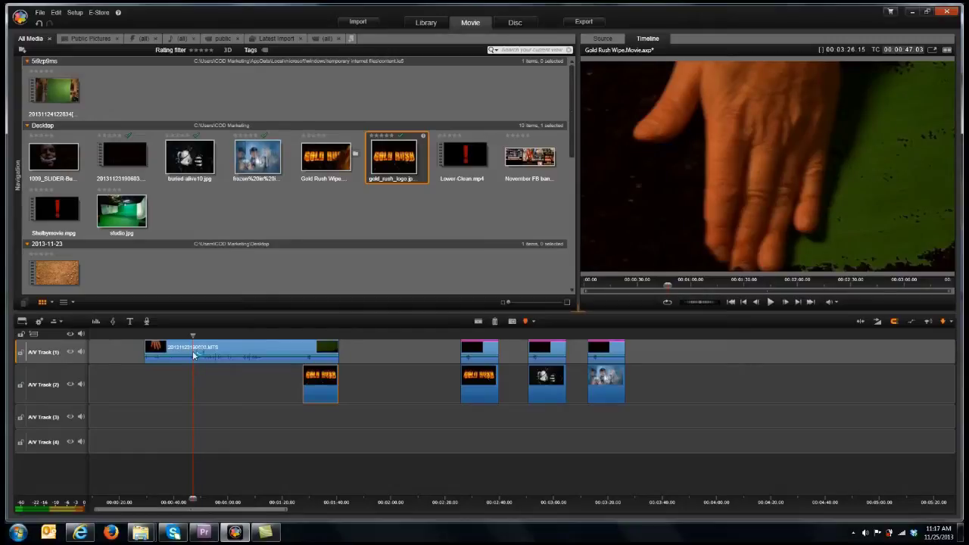
{"action": "left_click_drag", "start_coordinate": [193, 335], "coordinate": [205, 335]}
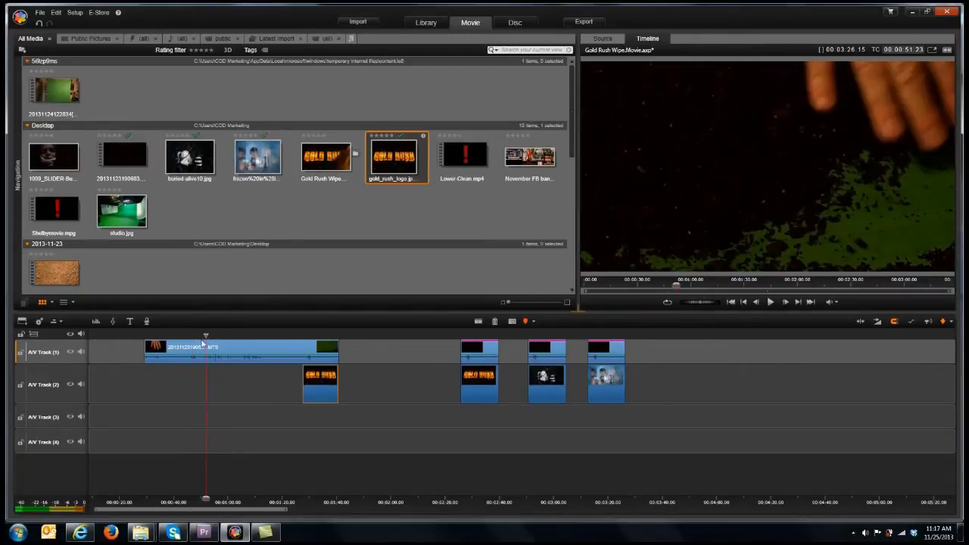
{"action": "left_click_drag", "start_coordinate": [206, 335], "coordinate": [188, 335]}
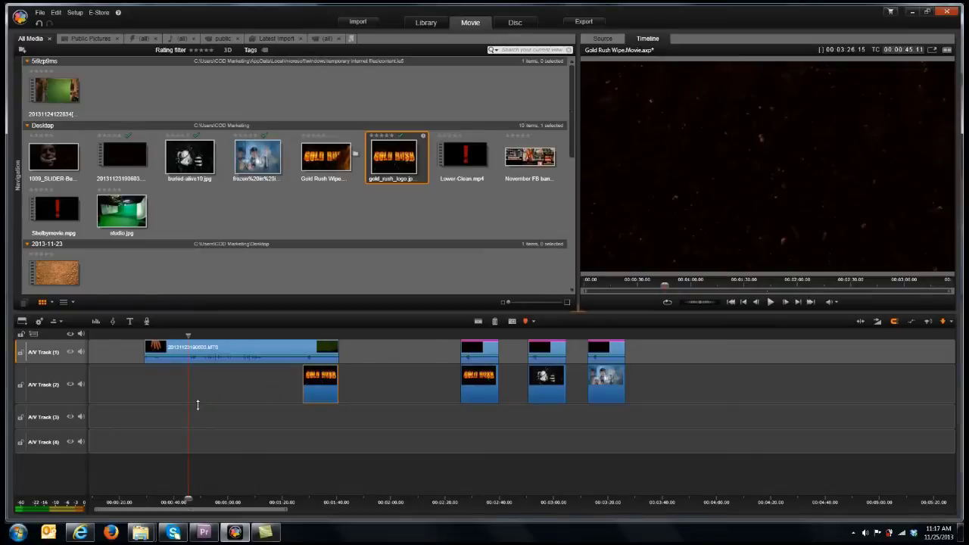
{"action": "key", "text": "space"}
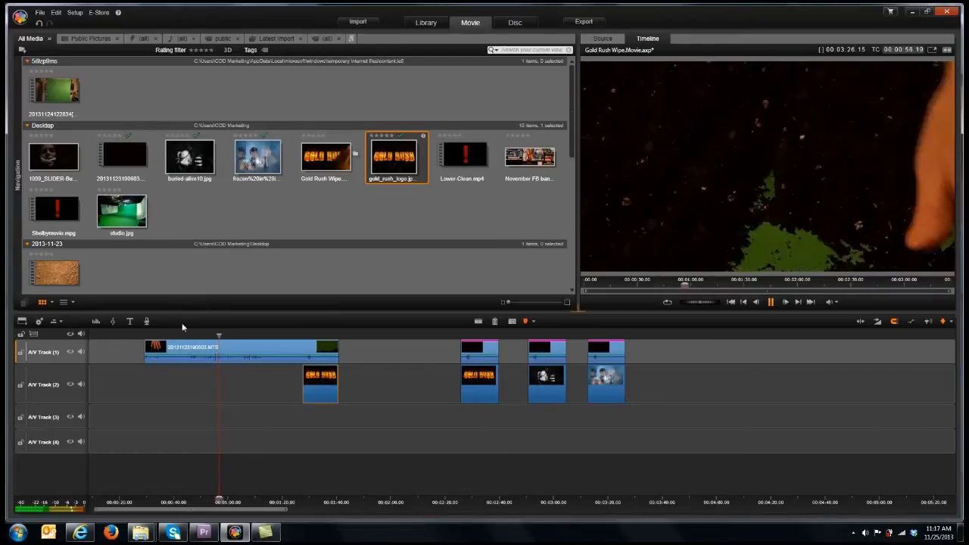
Play the last hand wipe and trim the footage's start to the logo clip's start at 00:01:27.14, keeping only that take
{"action": "left_click", "coordinate": [299, 338]}
{"action": "left_click_drag", "start_coordinate": [299, 338], "coordinate": [300, 338]}
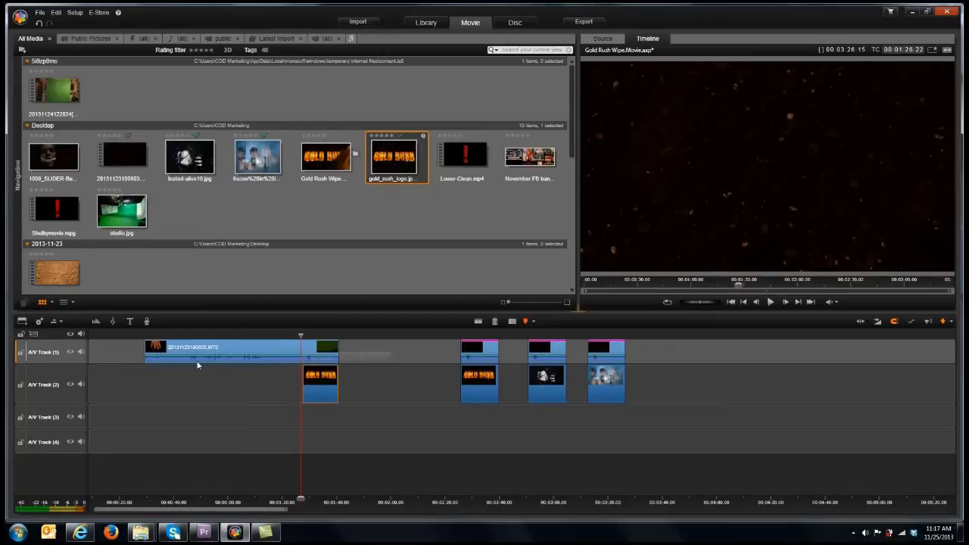
{"action": "key", "text": "space"}
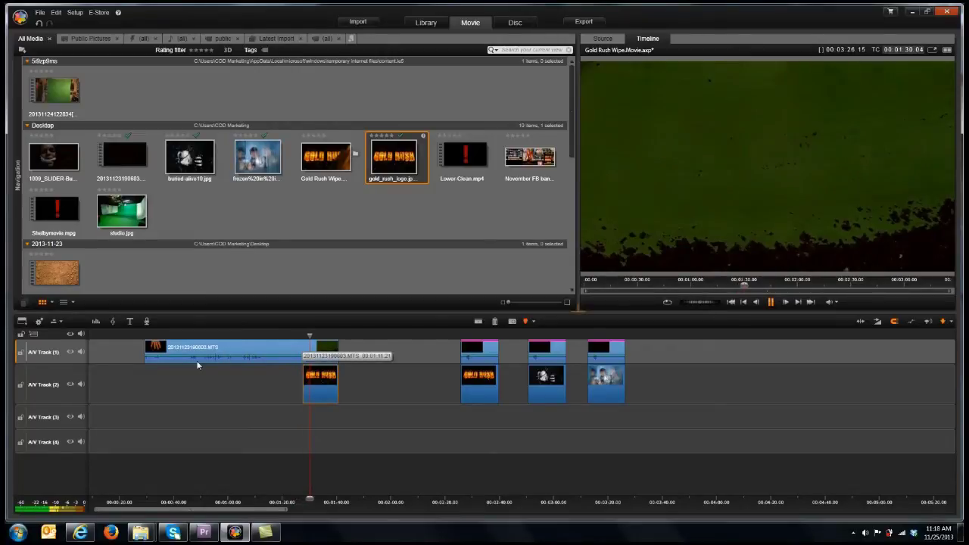
{"action": "key", "text": "space"}
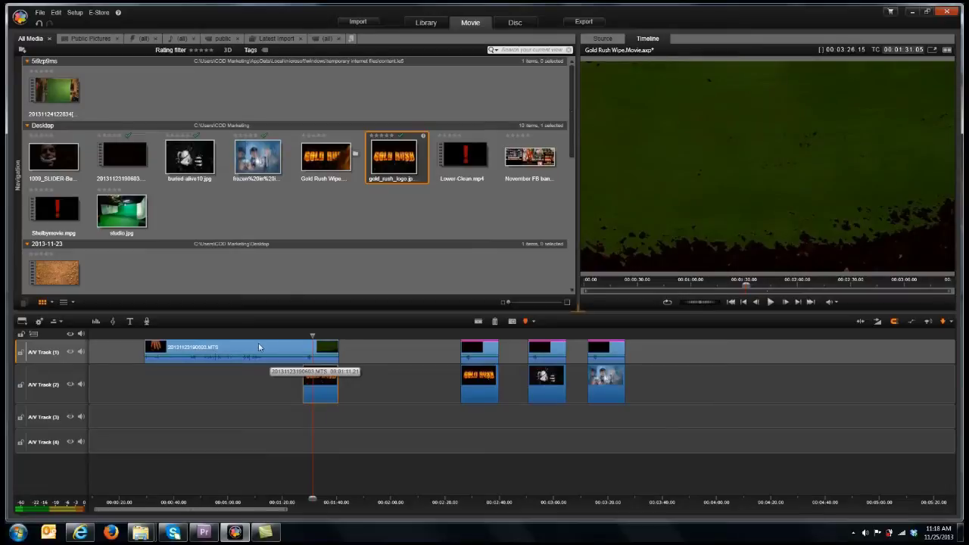
{"action": "left_click_drag", "start_coordinate": [150, 349], "coordinate": [306, 349]}
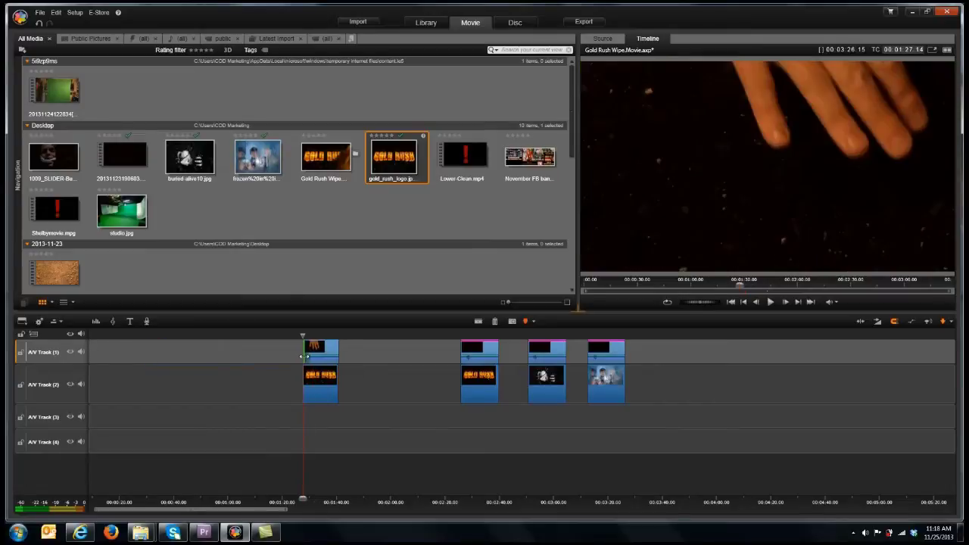
Add the 2D Editor Advanced effect to the trimmed hand-wipe clip and set its preset to No Preset
{"action": "left_click", "coordinate": [330, 350]}
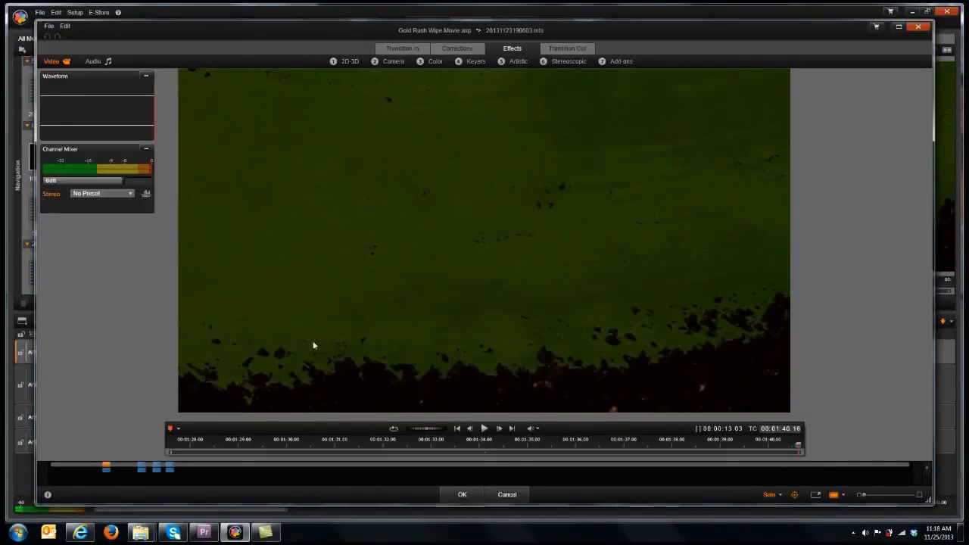
{"action": "left_click", "coordinate": [345, 62]}
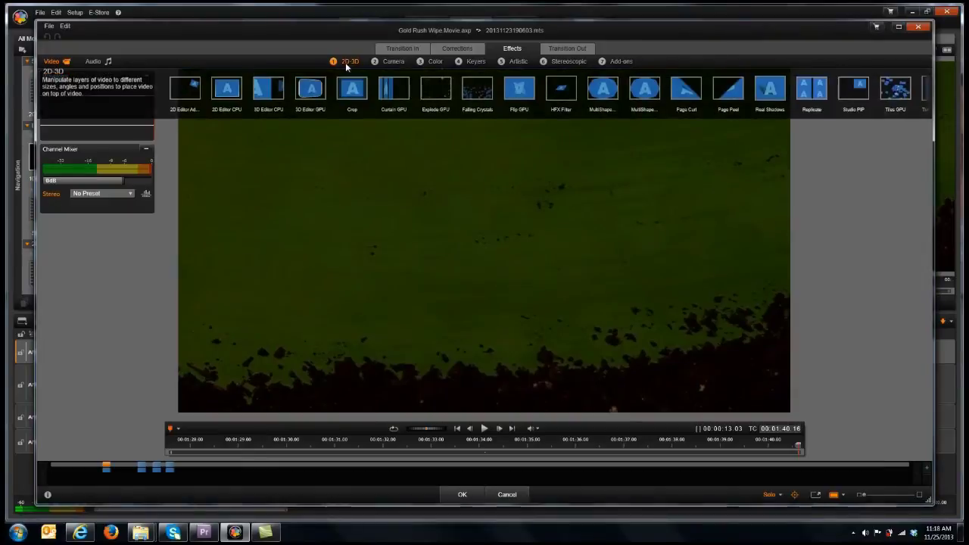
{"action": "left_click", "coordinate": [183, 94]}
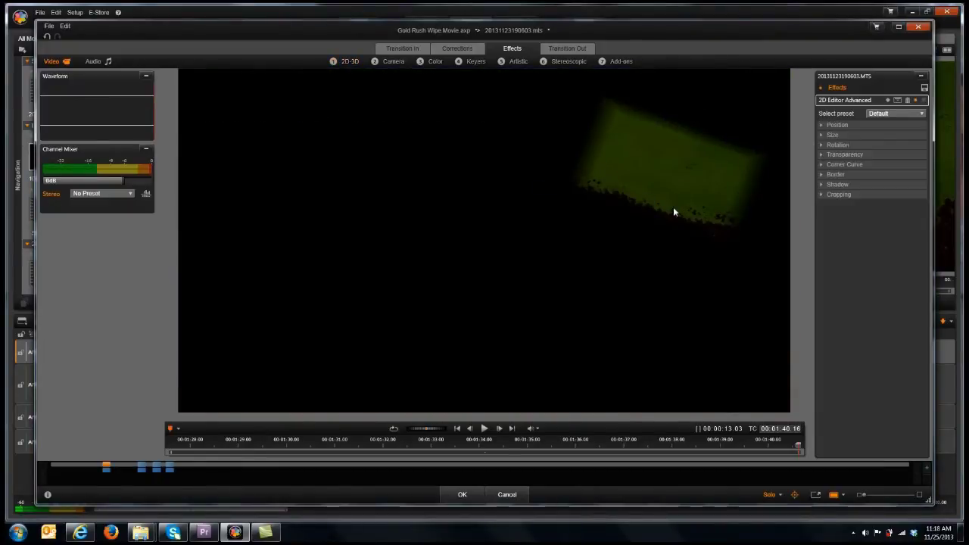
{"action": "left_click", "coordinate": [890, 114]}
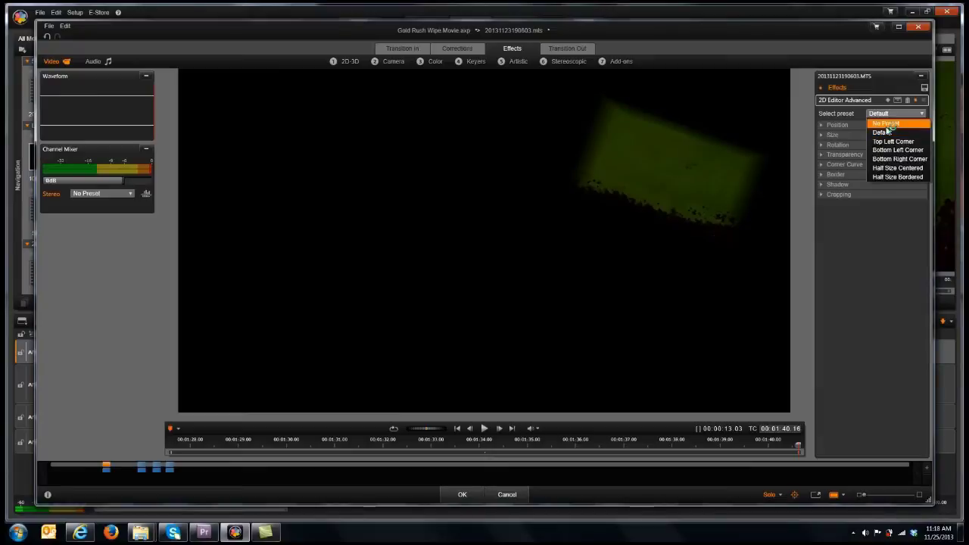
{"action": "left_click", "coordinate": [886, 123]}
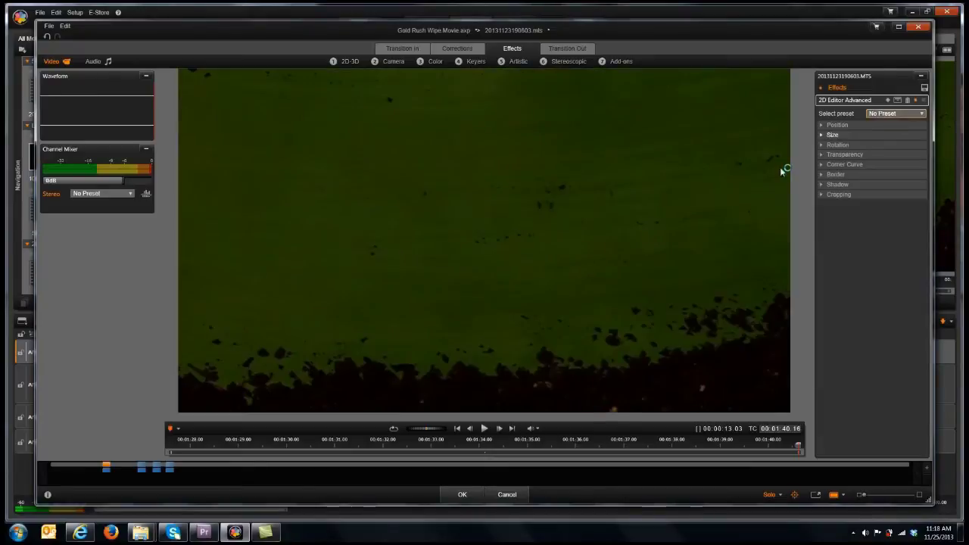
Set the hand-wipe clip's rotation to 180 in the 2D Editor Advanced effect
{"action": "left_click", "coordinate": [837, 144]}
{"action": "mouse_move", "coordinate": [877, 156]}
{"action": "left_mouse_down"}
{"action": "mouse_move", "coordinate": [893, 154]}
{"action": "mouse_move", "coordinate": [882, 156]}
{"action": "left_mouse_up"}
{"action": "left_click", "coordinate": [881, 157]}
{"action": "type", "text": "180"}
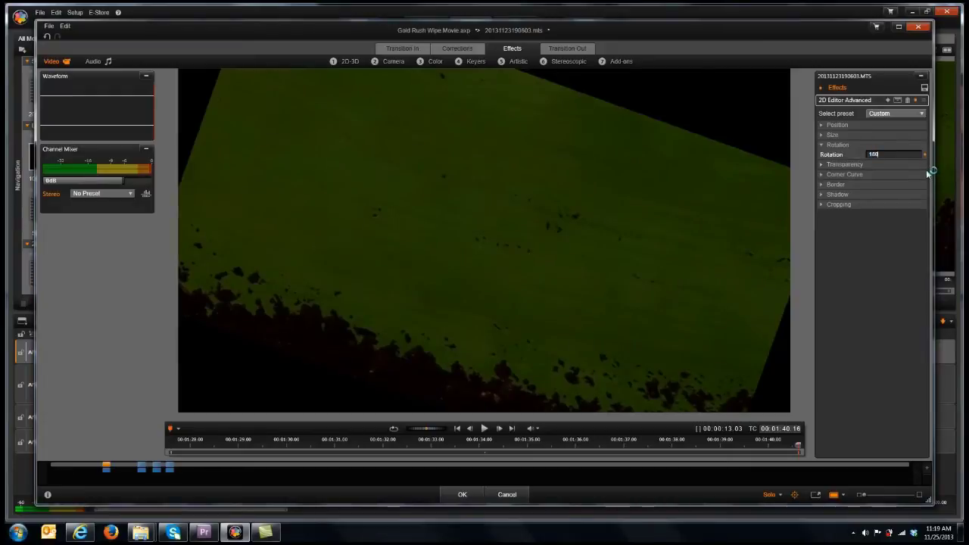
{"action": "key", "text": "Return"}
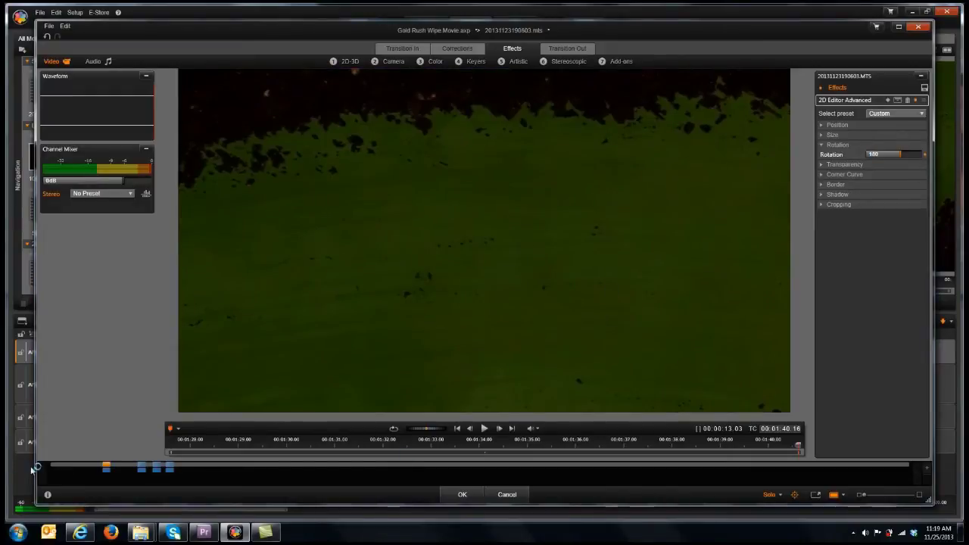
Preview the rotated hand wipe from about 00:01:28.06 and accept the clip's effect changes
{"action": "left_click", "coordinate": [308, 443]}
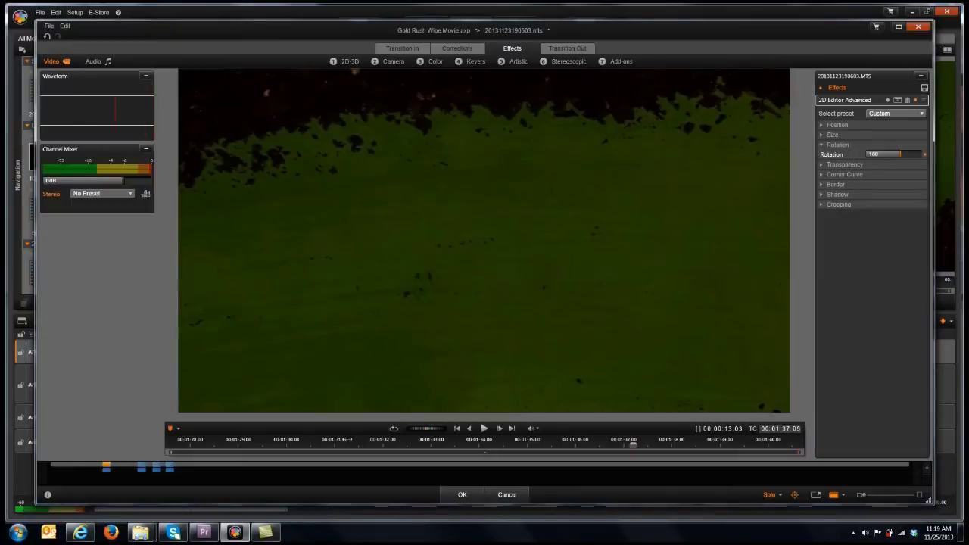
{"action": "left_click", "coordinate": [189, 443]}
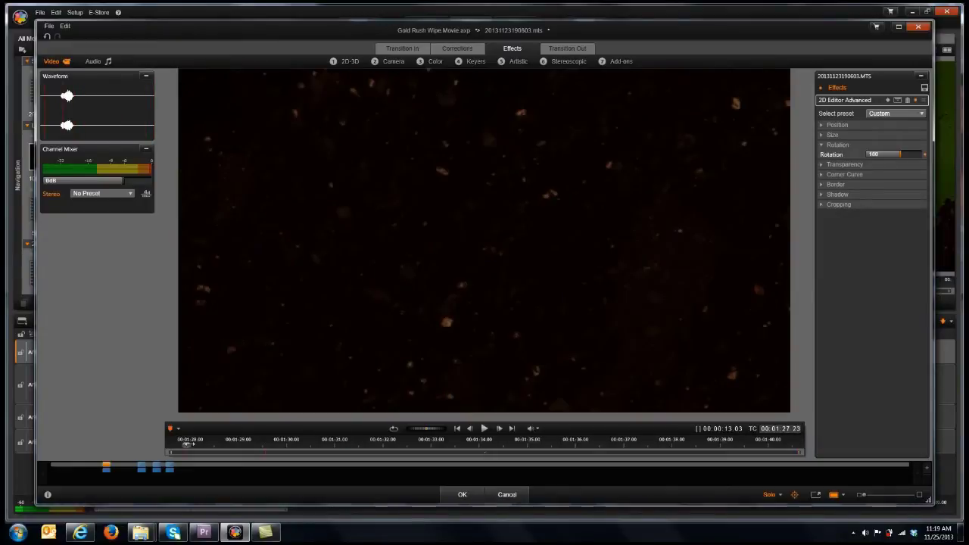
{"action": "left_click_drag", "start_coordinate": [190, 445], "coordinate": [201, 445]}
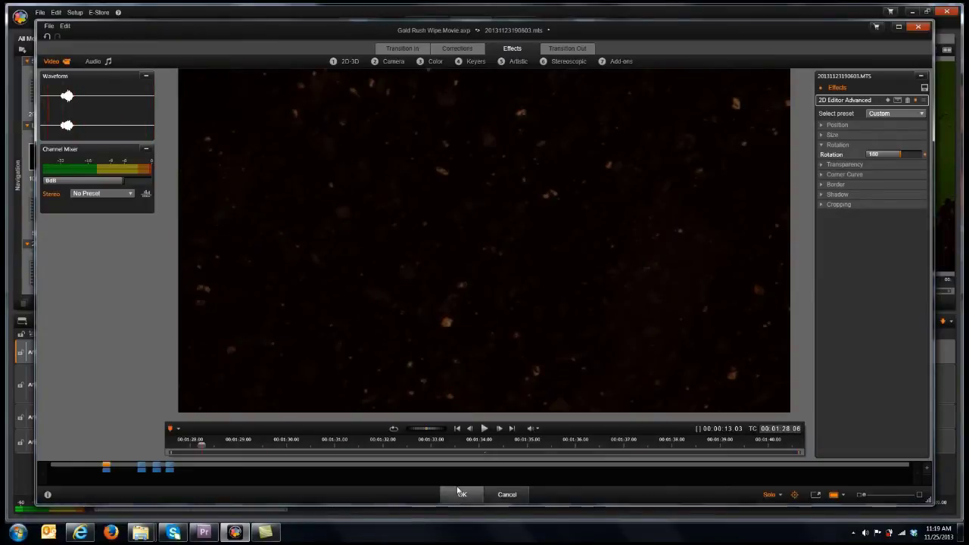
{"action": "left_click", "coordinate": [484, 428]}
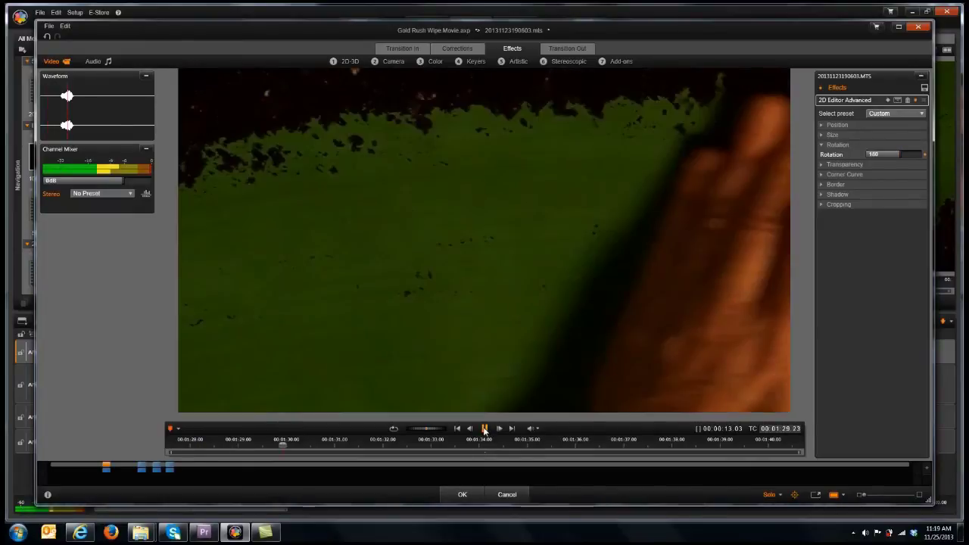
{"action": "left_click", "coordinate": [464, 494]}
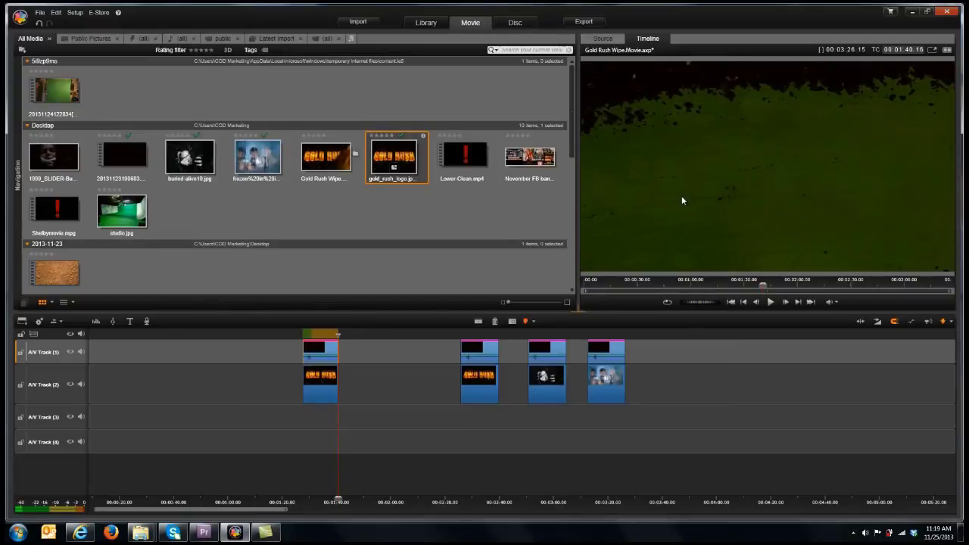
Move the logo clip on A/V Track (2) to start where the trimmed hand-wipe clip ends, and compare the two images
{"action": "left_click_drag", "start_coordinate": [331, 392], "coordinate": [361, 392]}
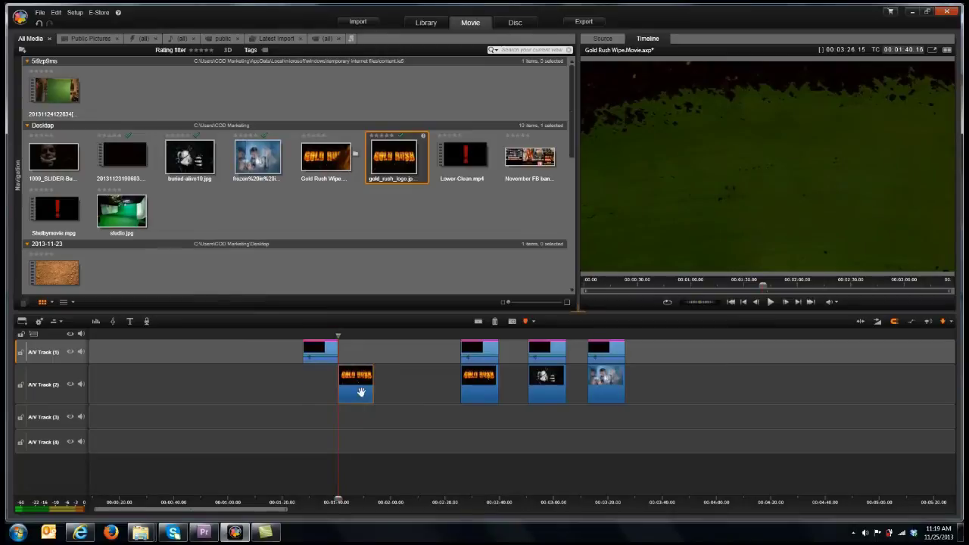
{"action": "left_click", "coordinate": [353, 332]}
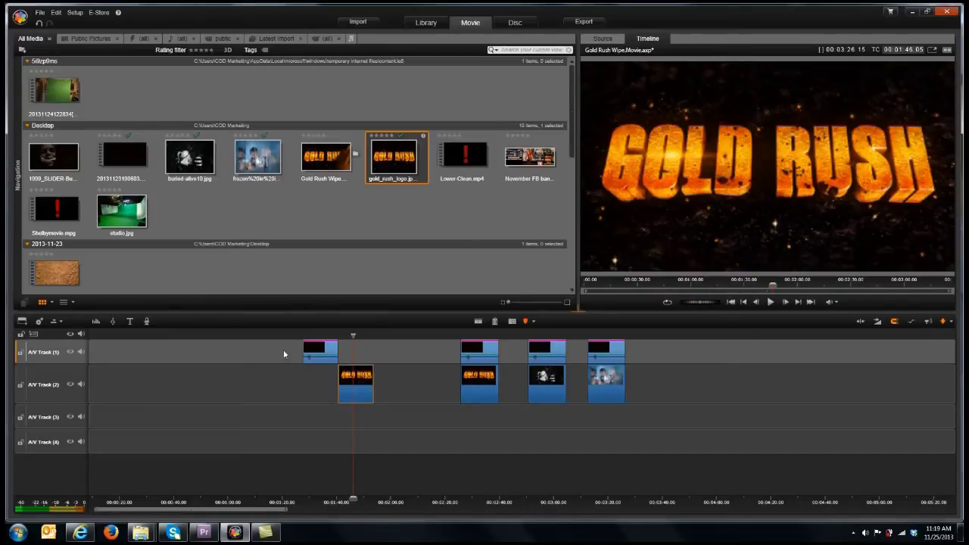
{"action": "left_click_drag", "start_coordinate": [352, 499], "coordinate": [330, 499]}
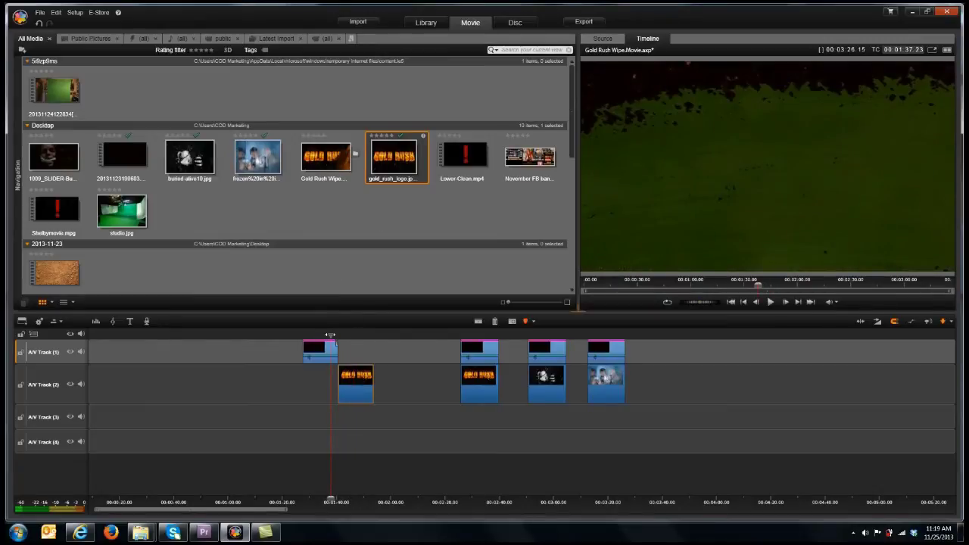
{"action": "left_click_drag", "start_coordinate": [332, 336], "coordinate": [364, 335]}
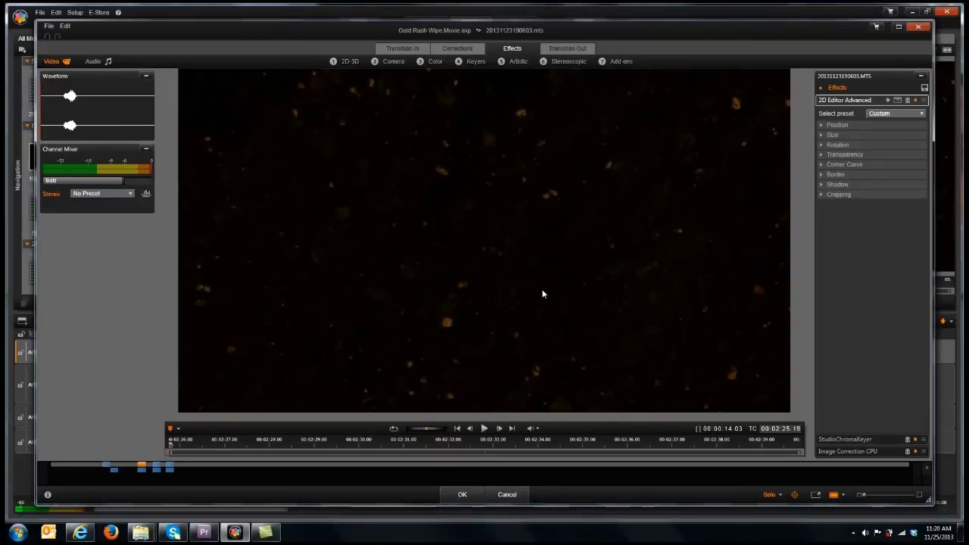
Examine the Image Correction CPU and StudioChromaKeyer settings on the finished Gold Rush wipe clip and close its effects editor
{"action": "left_click", "coordinate": [854, 452]}
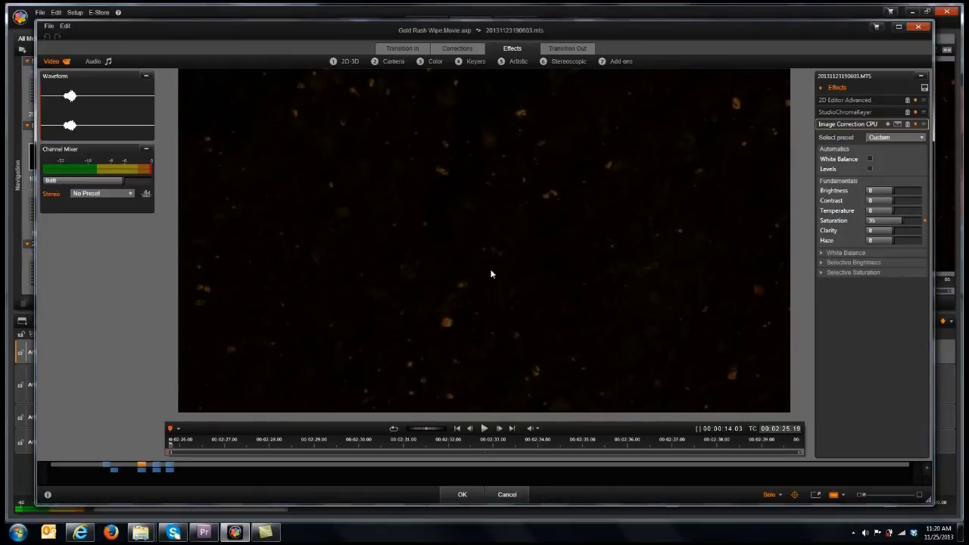
{"action": "left_click_drag", "start_coordinate": [171, 445], "coordinate": [308, 447]}
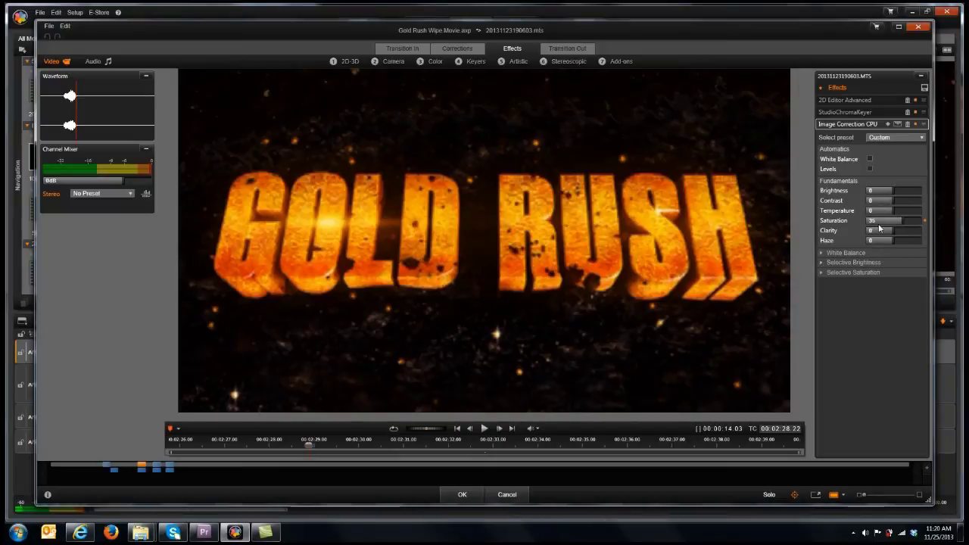
{"action": "left_click", "coordinate": [867, 113]}
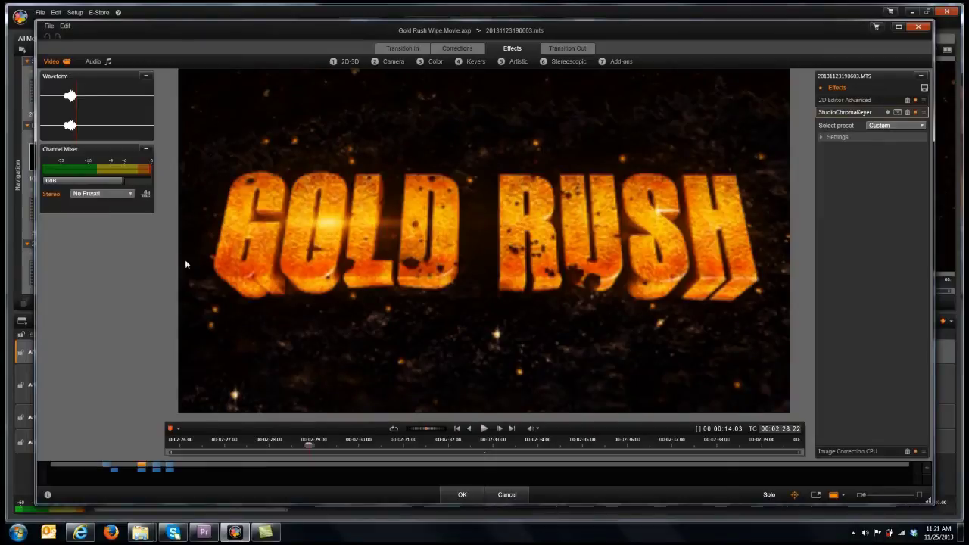
{"action": "left_click", "coordinate": [888, 127]}
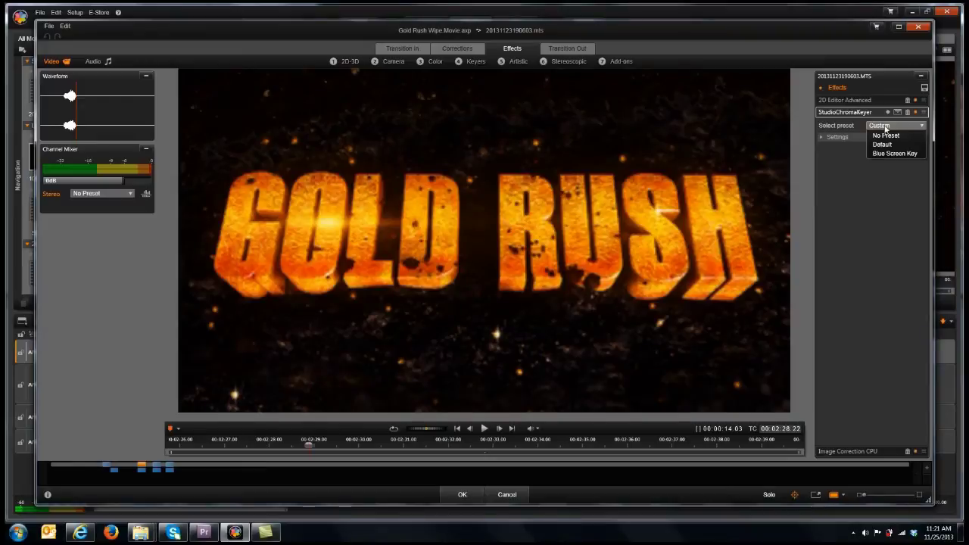
{"action": "left_click", "coordinate": [913, 126]}
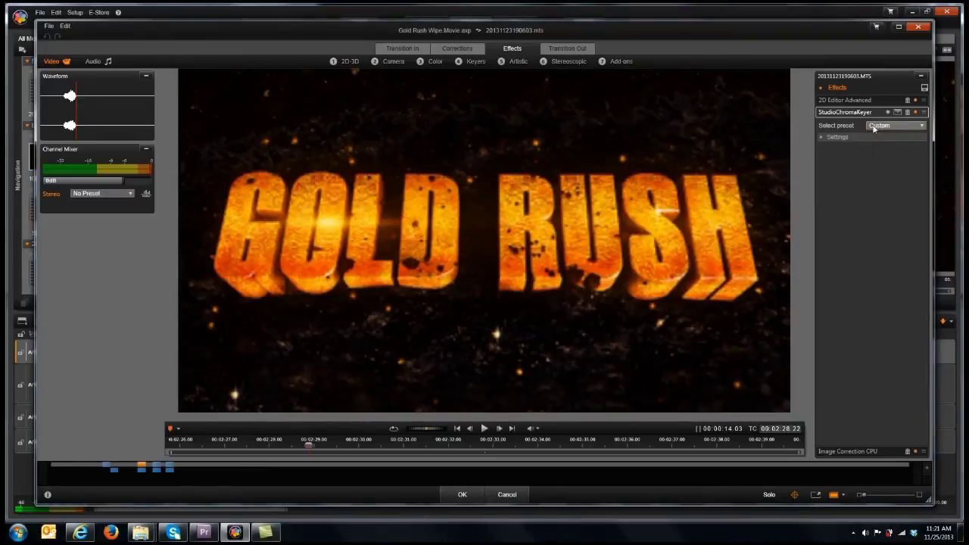
{"action": "left_click", "coordinate": [822, 137]}
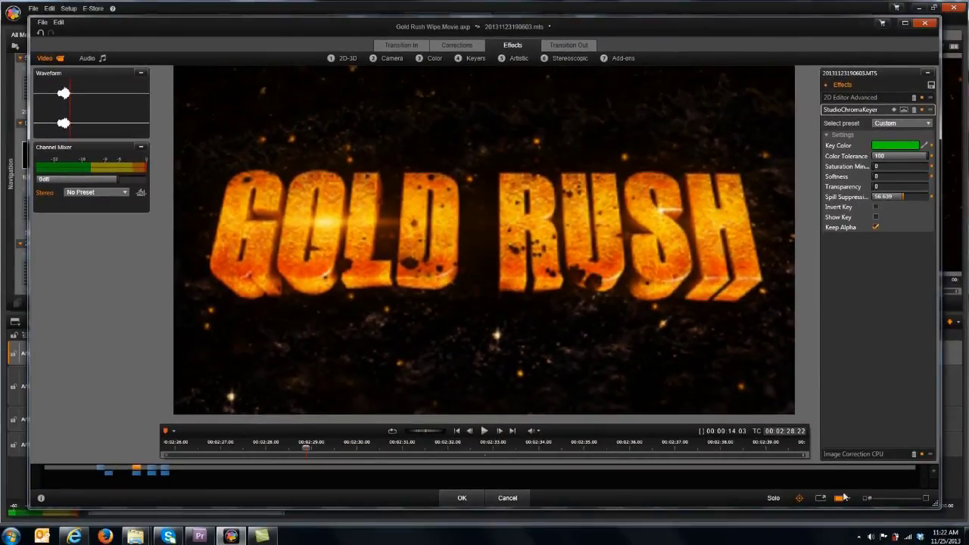
{"action": "left_click", "coordinate": [460, 498]}
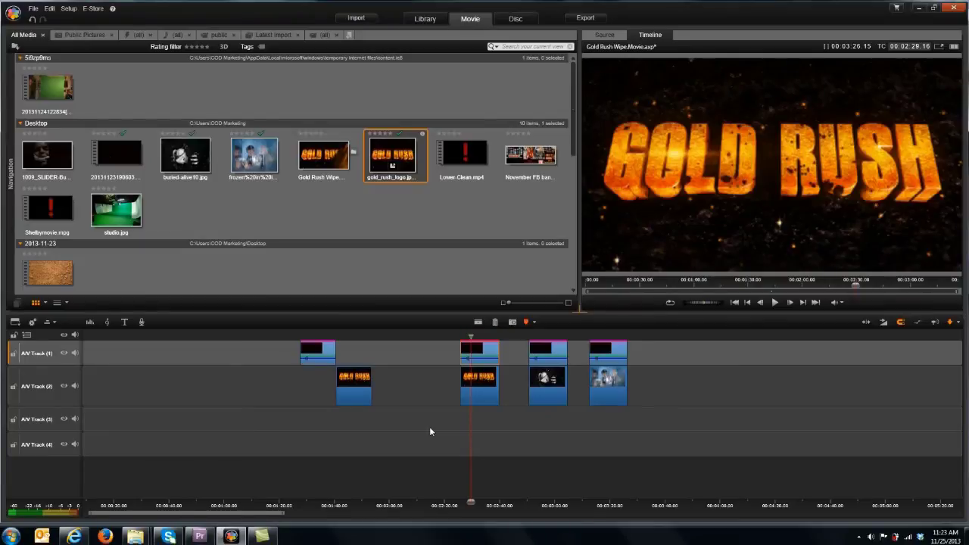
Play the finished Gold Rush wipe composite from just before its start, at 00:02:25.01
{"action": "left_click", "coordinate": [457, 335]}
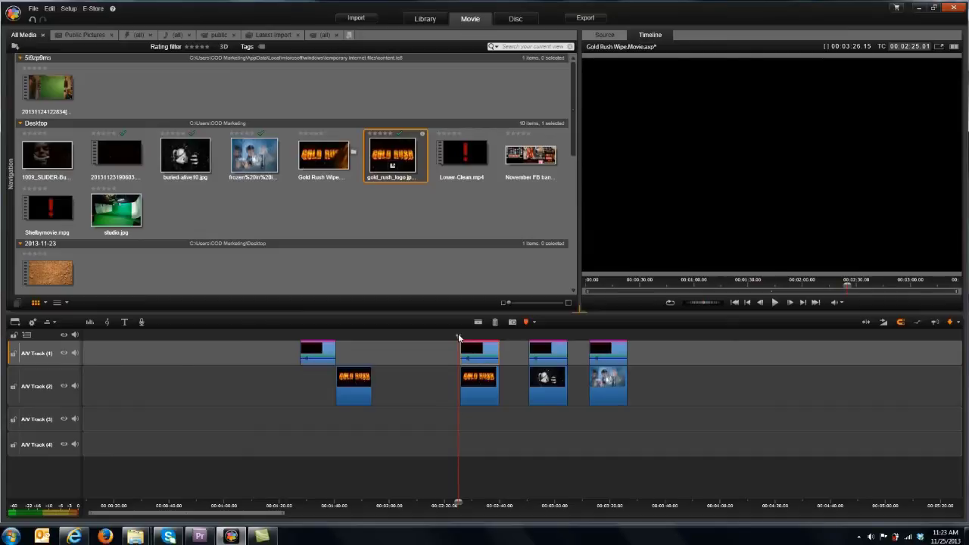
{"action": "key", "text": "space"}
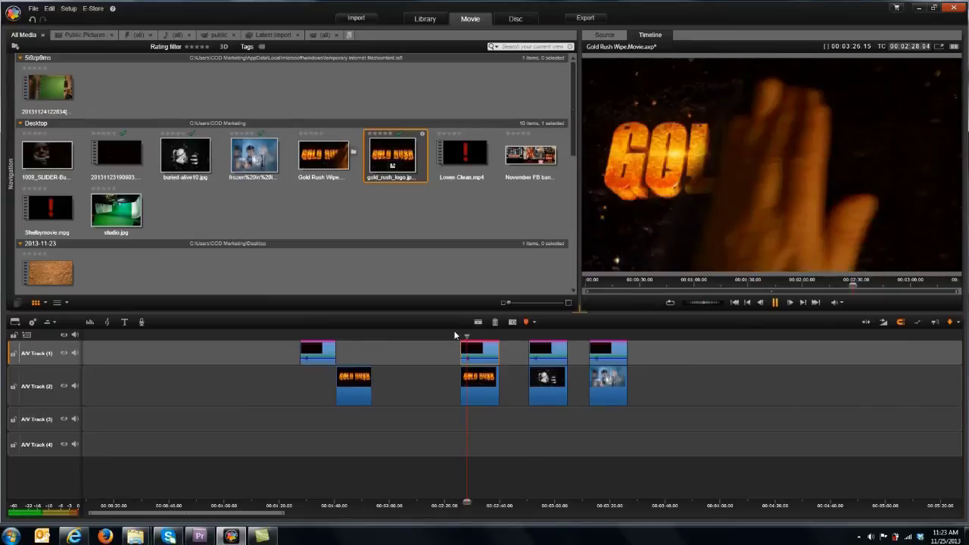
Stop playback and replay the Gold Rush wipe composite from 00:02:25.06, just before its clips start
{"action": "key", "text": "space"}
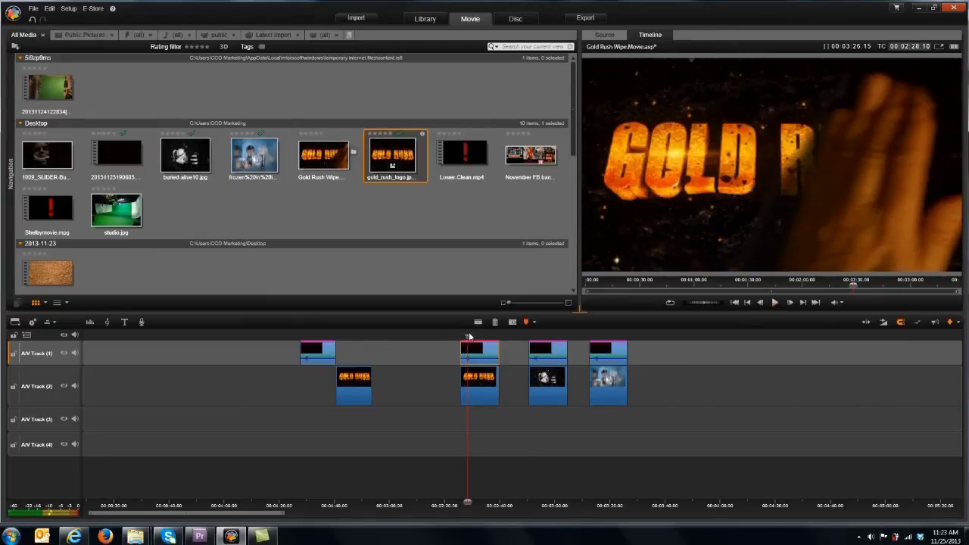
{"action": "left_click_drag", "start_coordinate": [468, 338], "coordinate": [455, 343]}
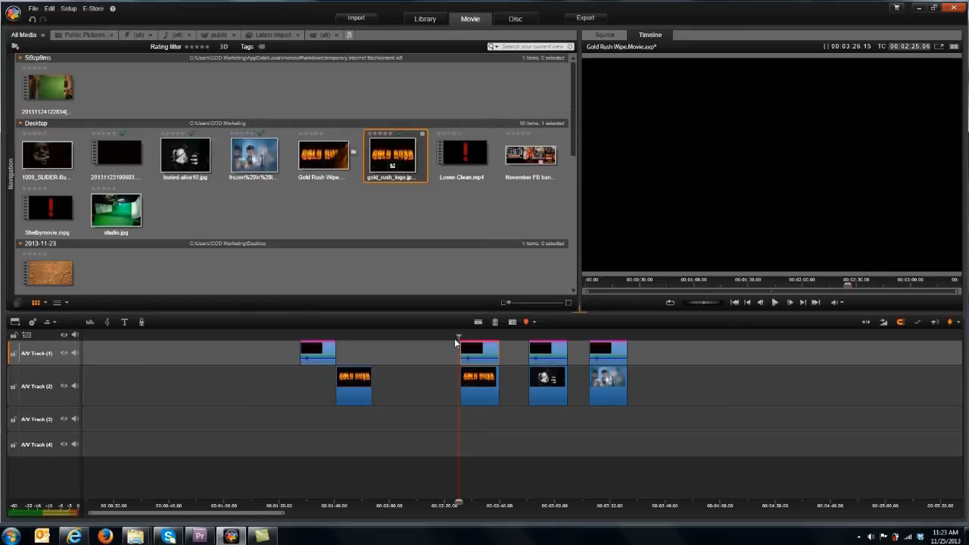
{"action": "key", "text": "space"}
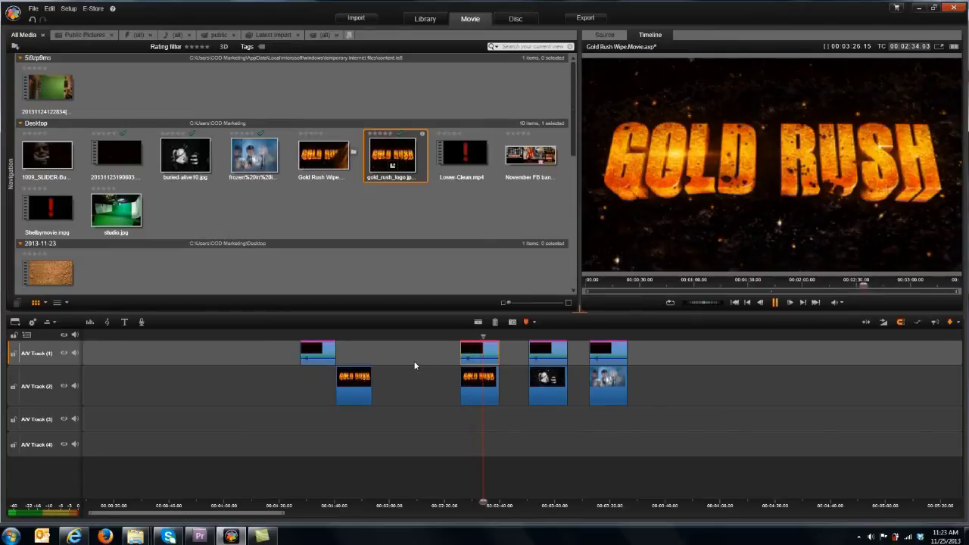
{"action": "key", "text": "space"}
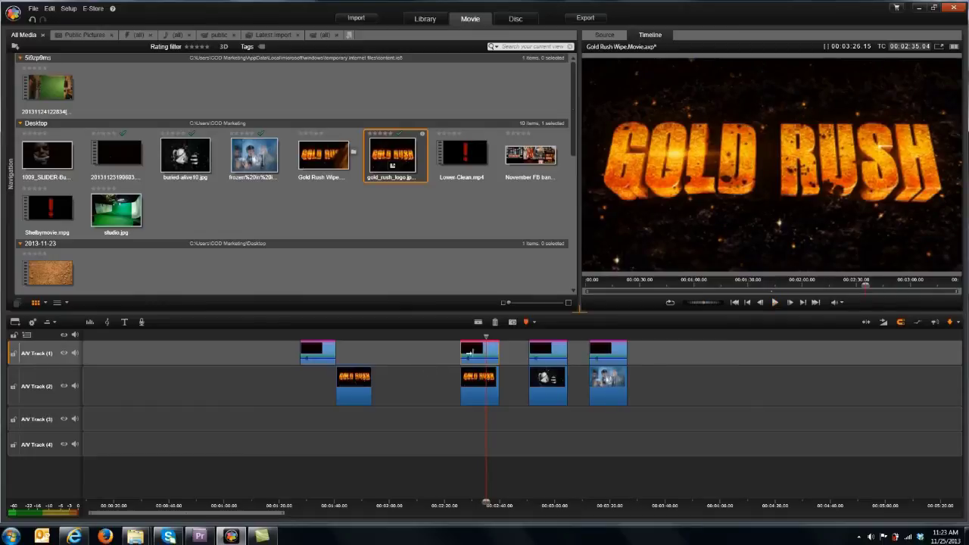
Play the dirt wipe over the buried-alive image from just before its clips, at 00:02:49.13
{"action": "left_click", "coordinate": [531, 334]}
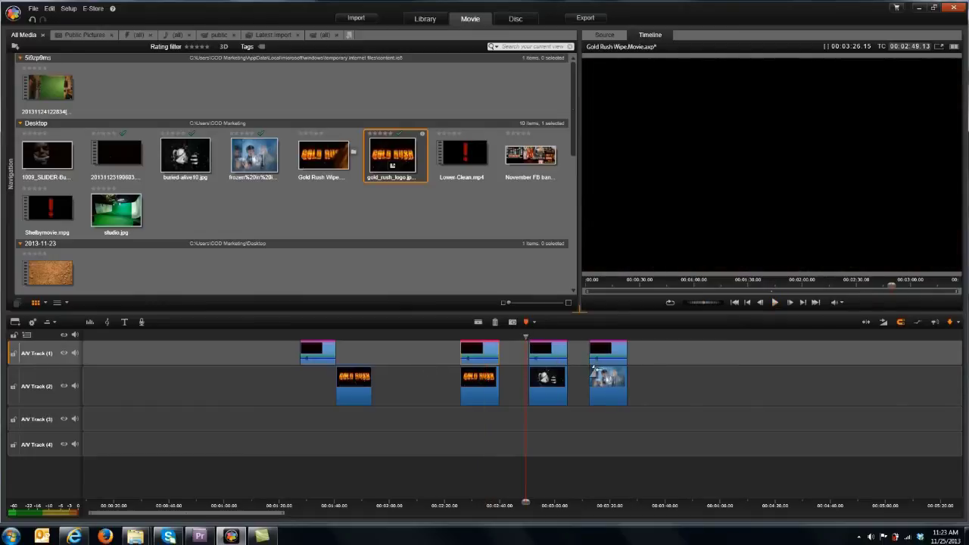
{"action": "key", "text": "space"}
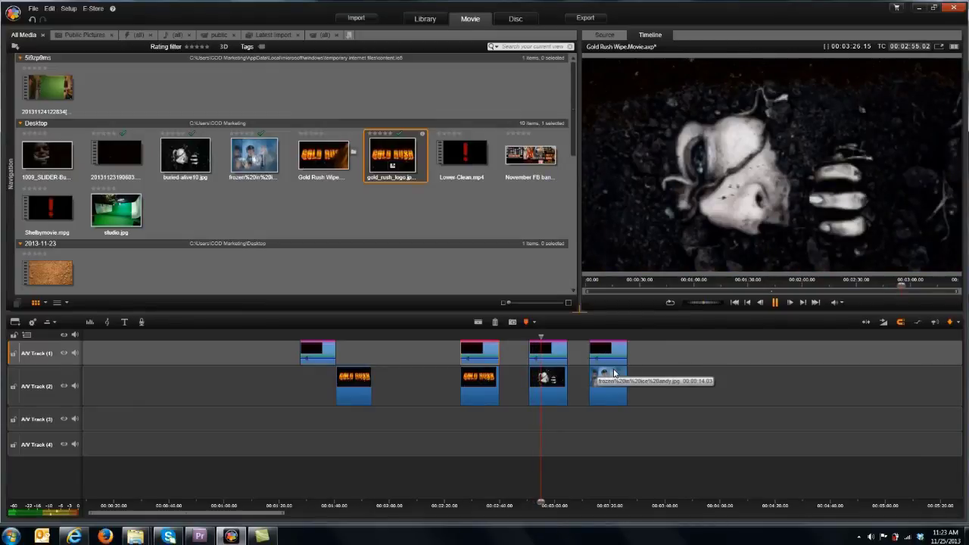
{"action": "key", "text": "space"}
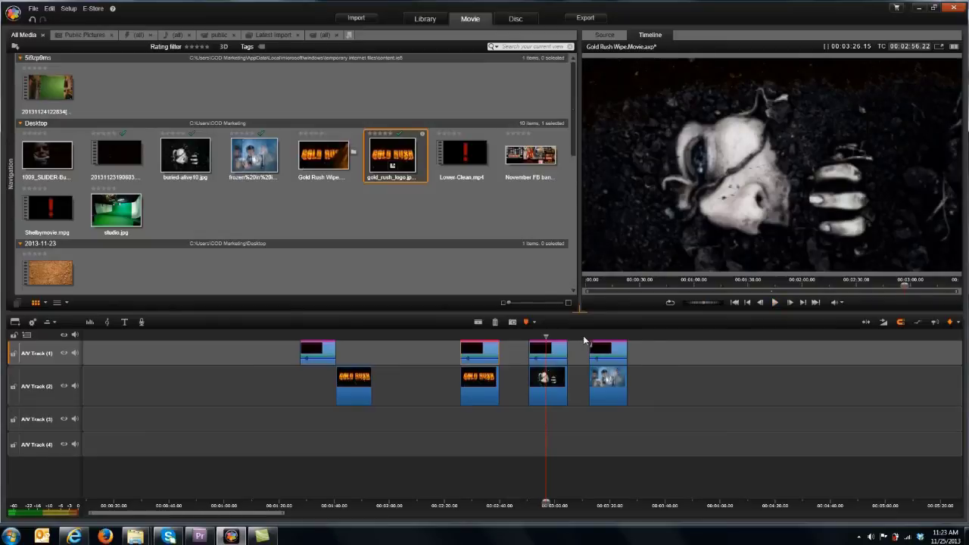
Preview the dirt wipe over the frozen-in-ice image, starting at about 00:03:10.22, and stop during the reveal
{"action": "left_click", "coordinate": [585, 335]}
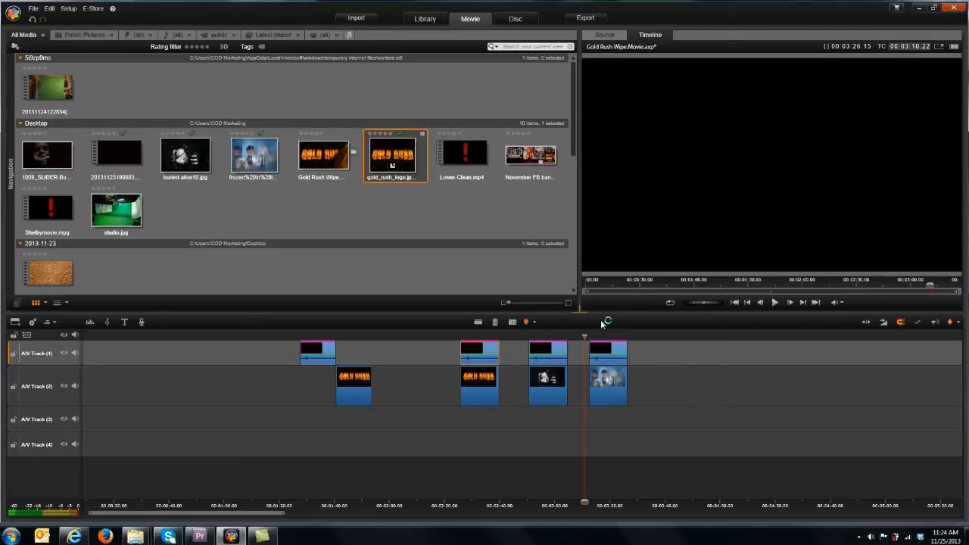
{"action": "left_click_drag", "start_coordinate": [585, 336], "coordinate": [586, 337]}
{"action": "key", "text": "space"}
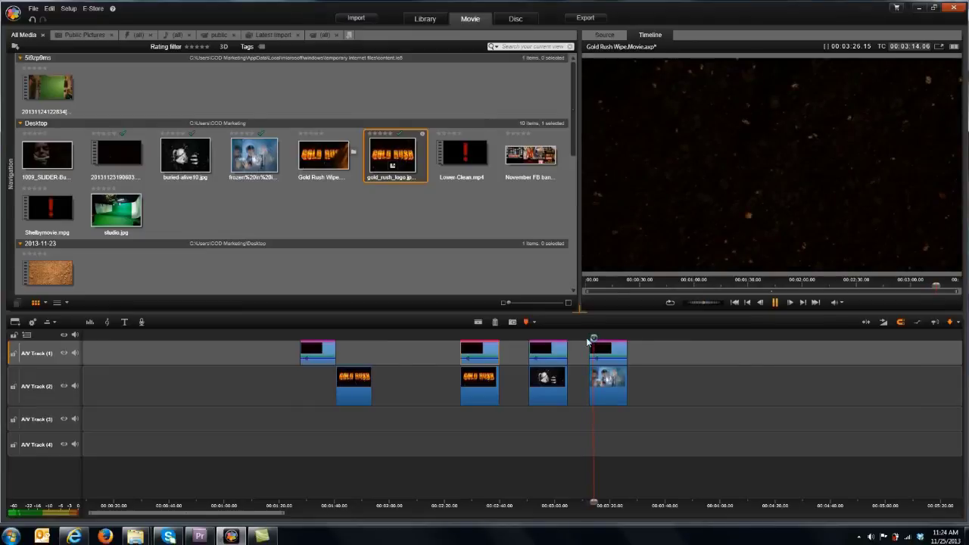
{"action": "key", "text": "space"}
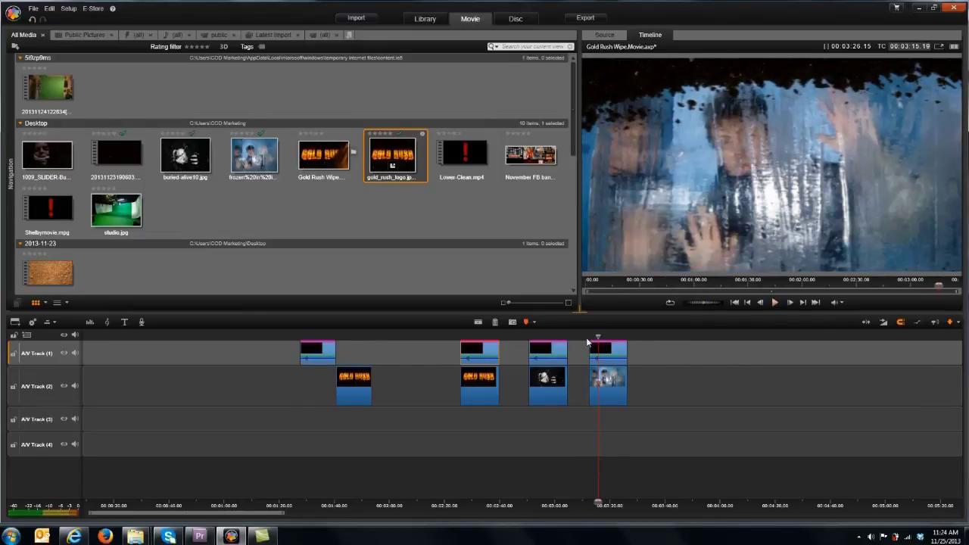